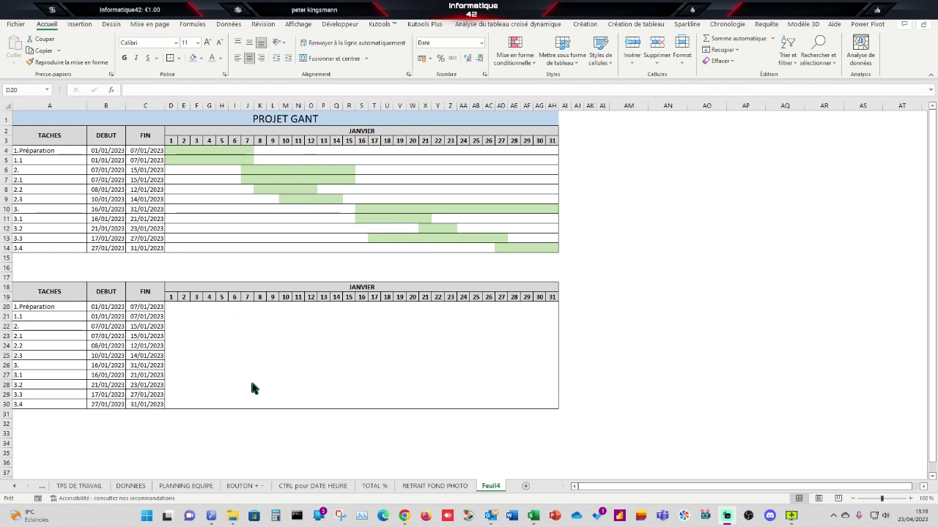
- Enter 01/01/2023 in D20 and fill the daily dates across to AH20 and down through row 30
left_click(174, 308)
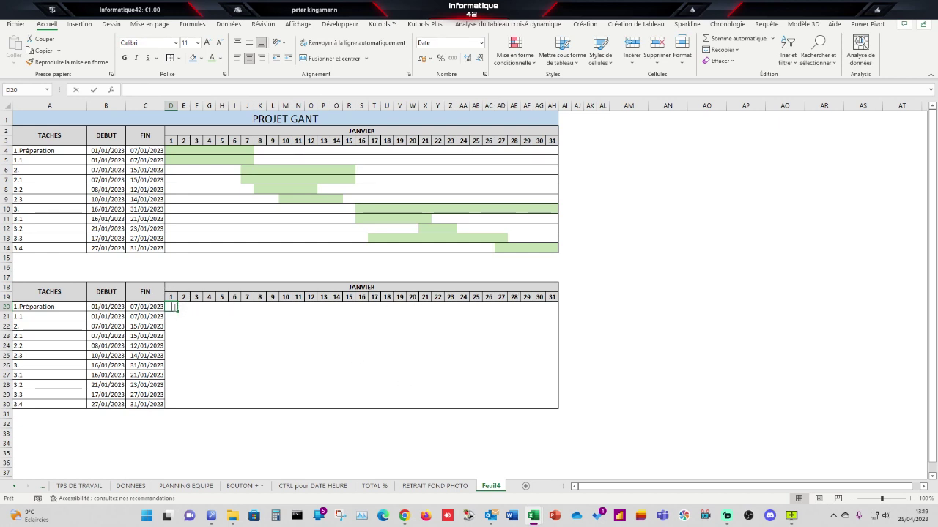
type("01/01/2023")
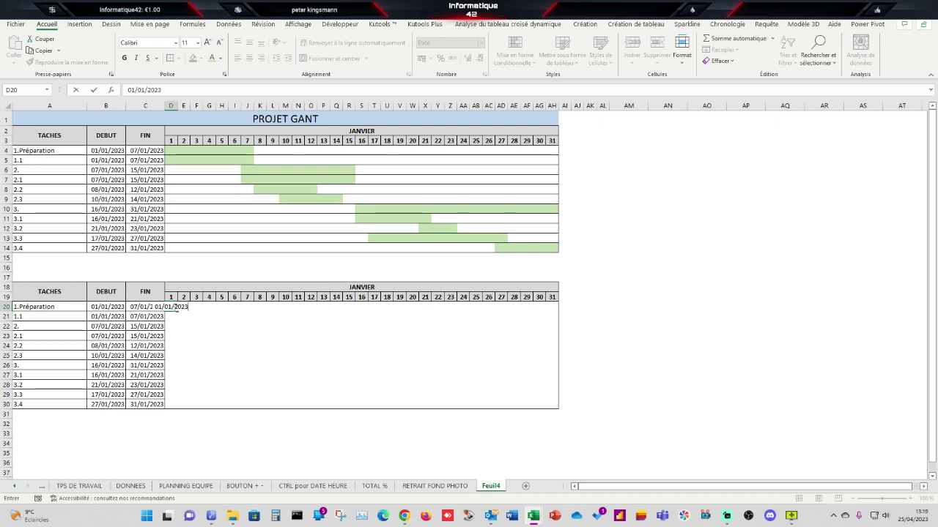
key("Return")
left_click(173, 308)
left_click_drag(179, 311, 553, 312)
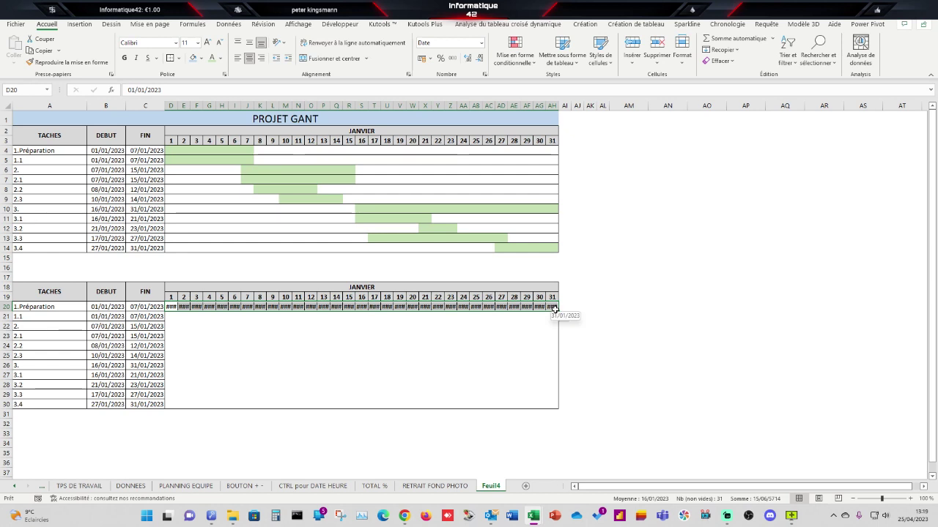
left_click_drag(553, 308, 556, 407)
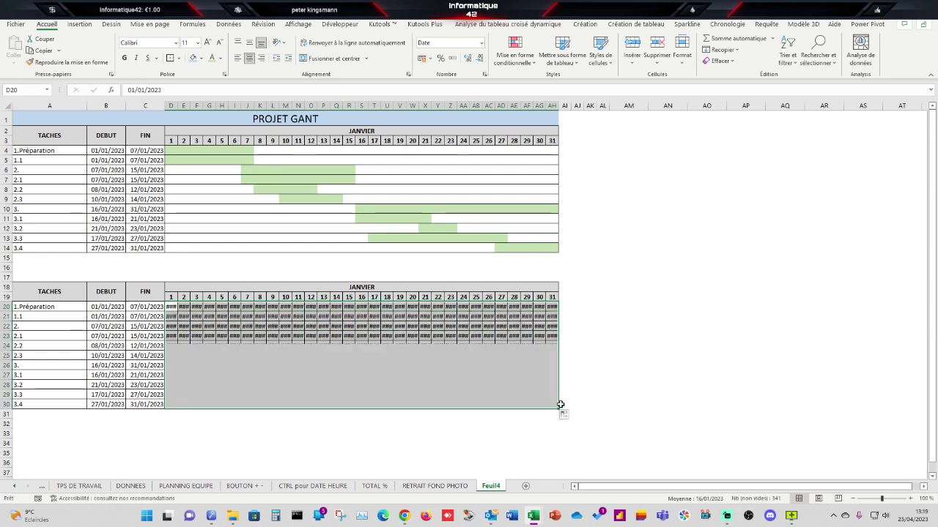
- Check the dates in H24, D23, R23 and AA24, then select the whole D20:AH30 date grid
left_click(217, 346)
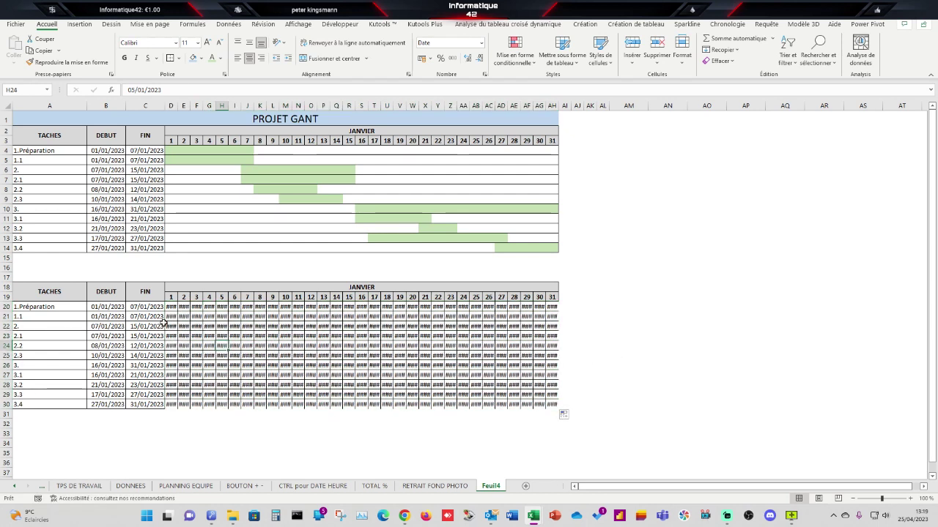
left_click(170, 336)
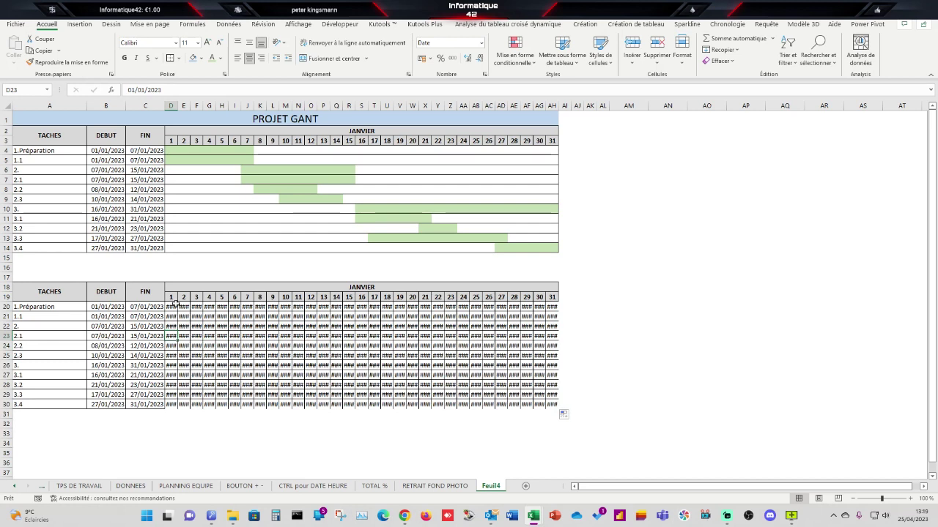
left_click_drag(170, 307, 171, 400)
left_click(349, 336)
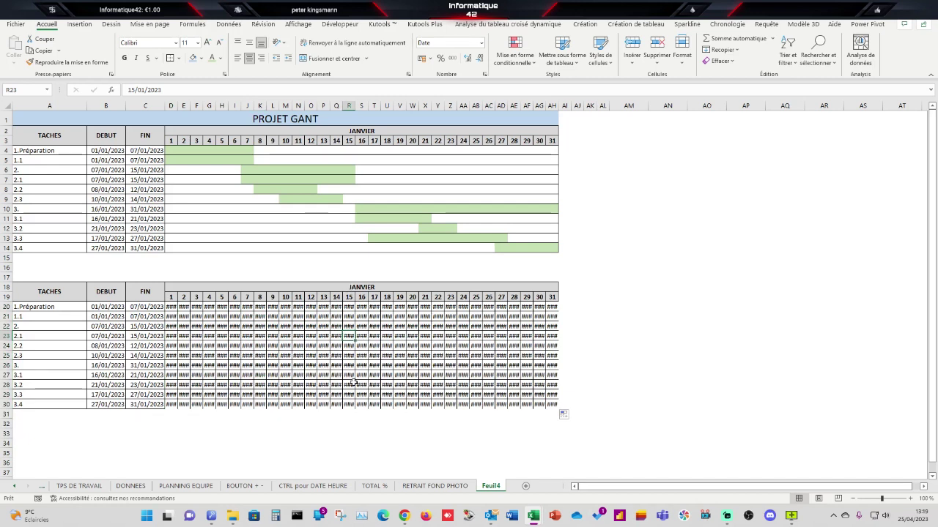
left_click(461, 347)
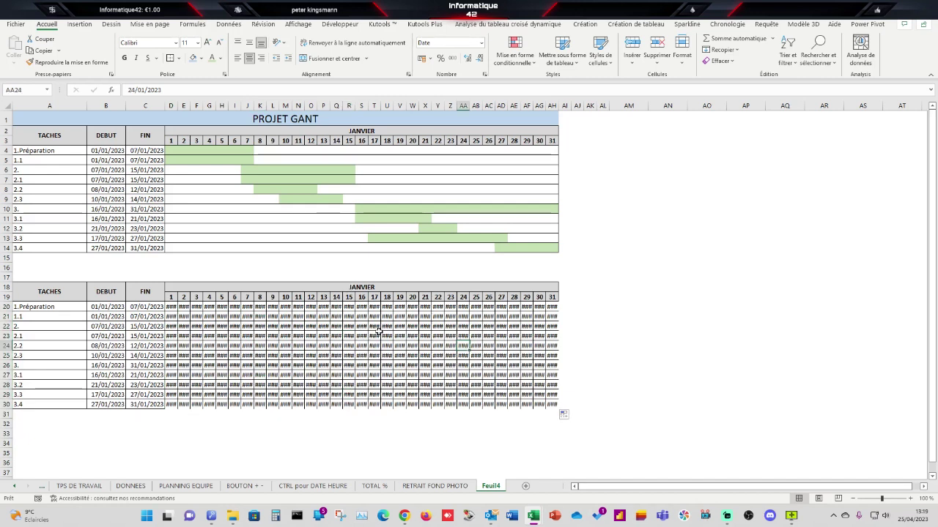
mouse_move(171, 307)
left_mouse_down()
mouse_move(529, 392)
mouse_move(551, 406)
left_mouse_up()
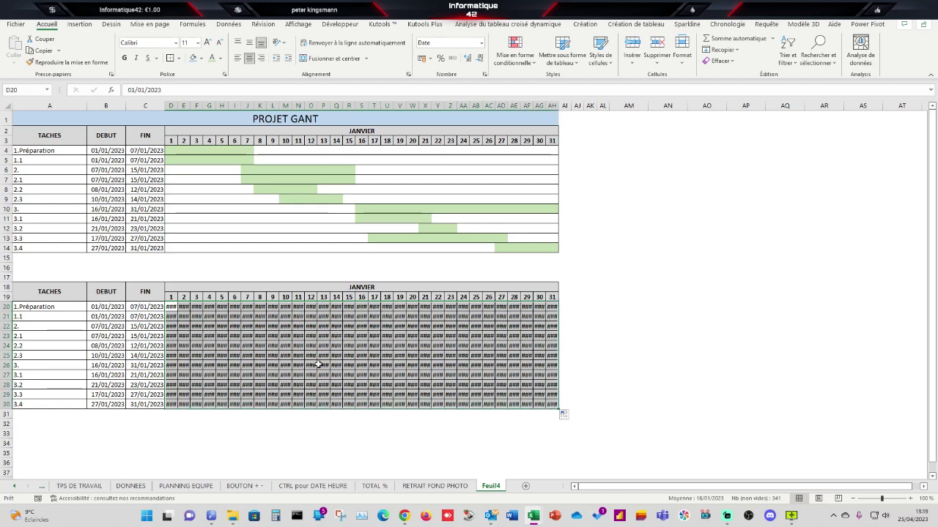
- Give the selected D20:AH30 grid the custom ;;; number format so its dates become invisible
right_click(263, 342)
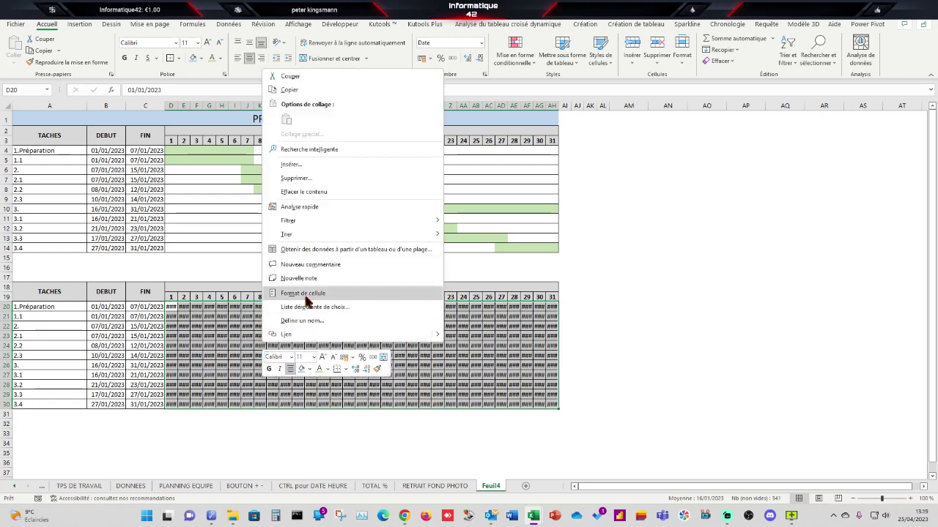
left_click(305, 296)
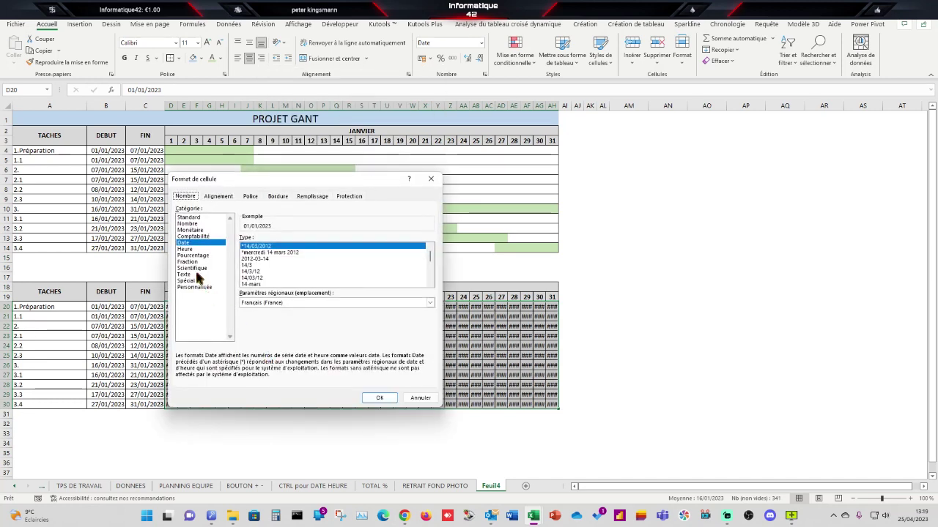
left_click(193, 288)
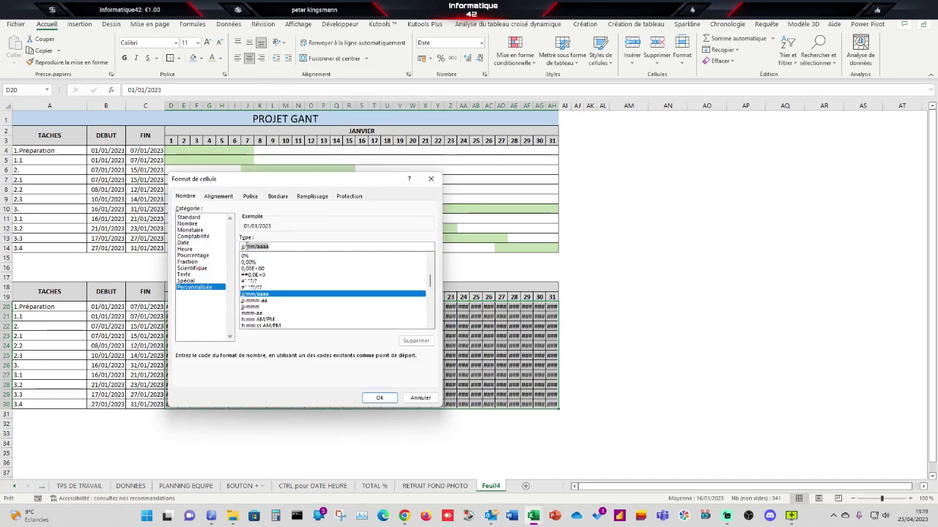
type(";;")
left_click(380, 398)
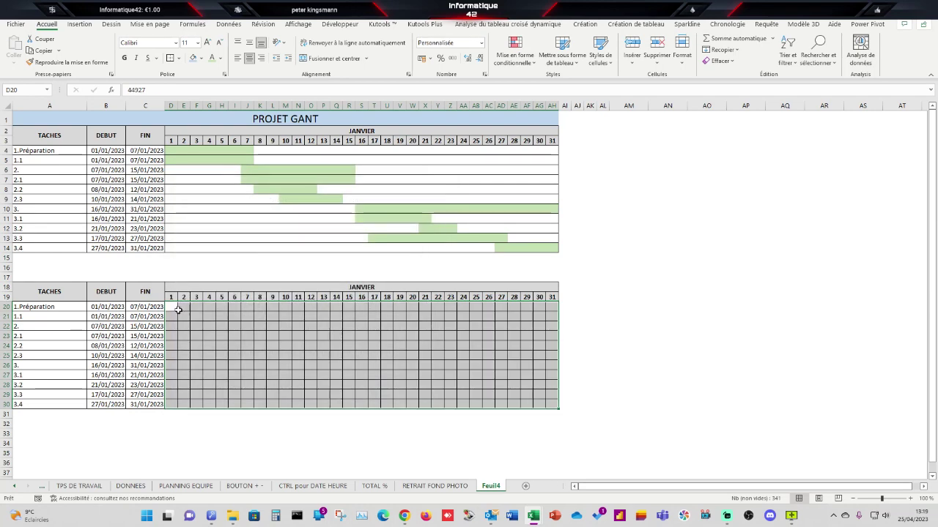
left_click(179, 60)
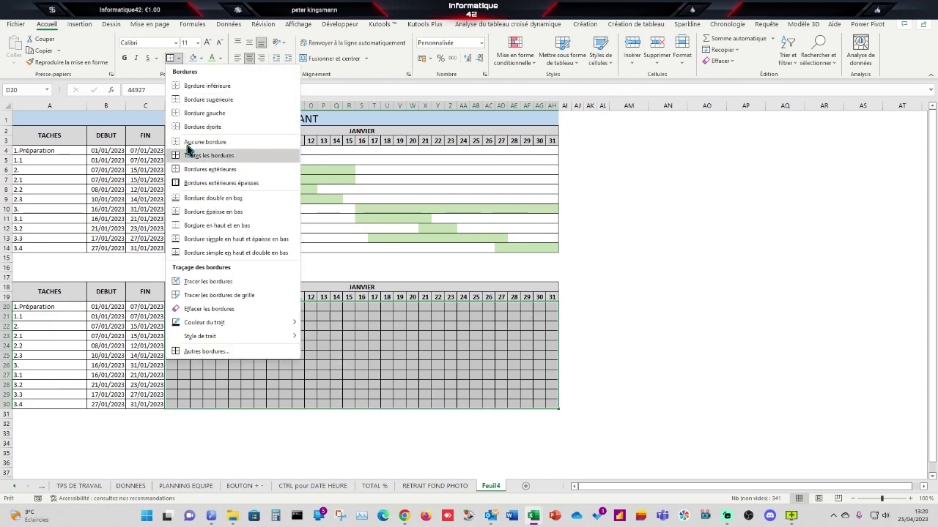
left_click(186, 141)
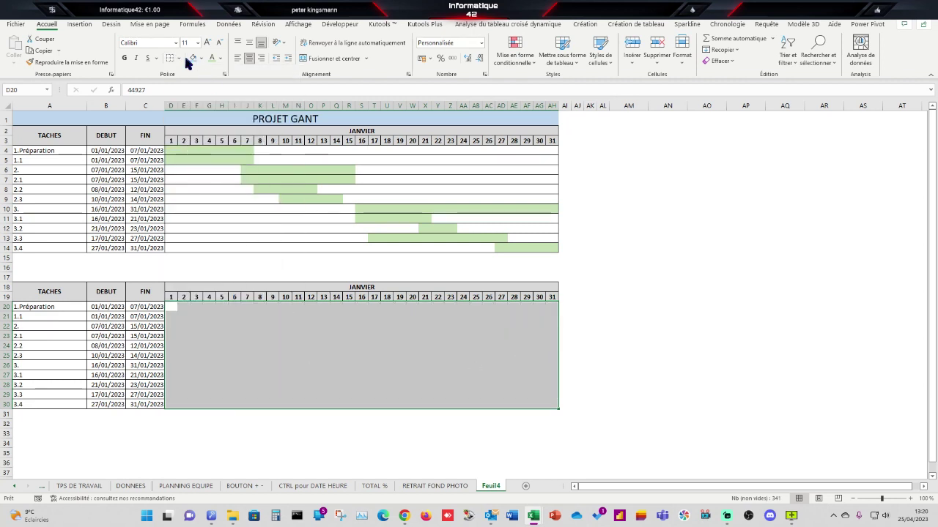
left_click(696, 333)
left_click_drag(170, 307, 562, 403)
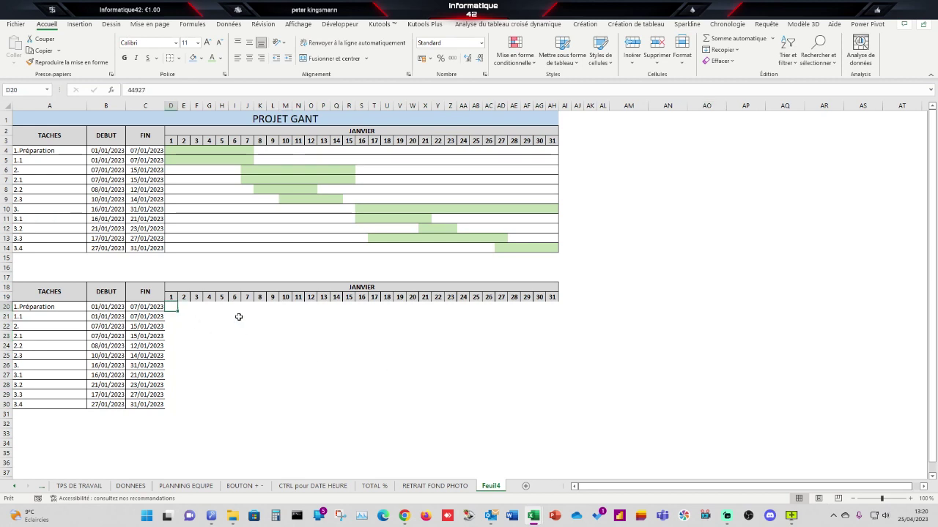
left_click(179, 59)
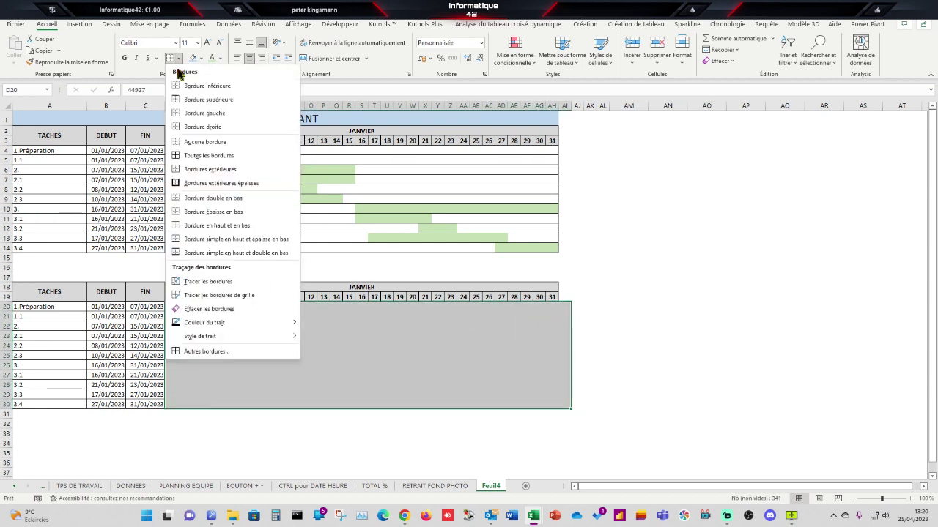
left_click(181, 172)
left_click(782, 363)
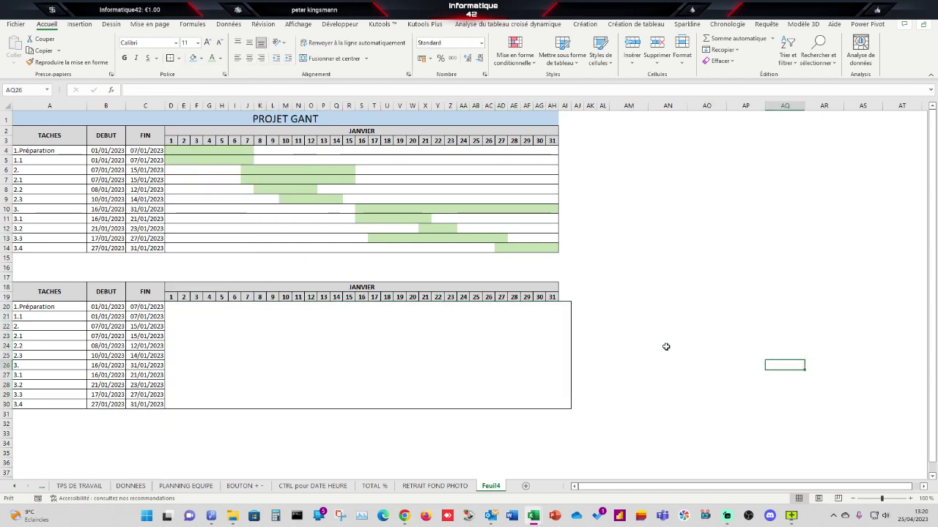
left_click_drag(170, 307, 564, 405)
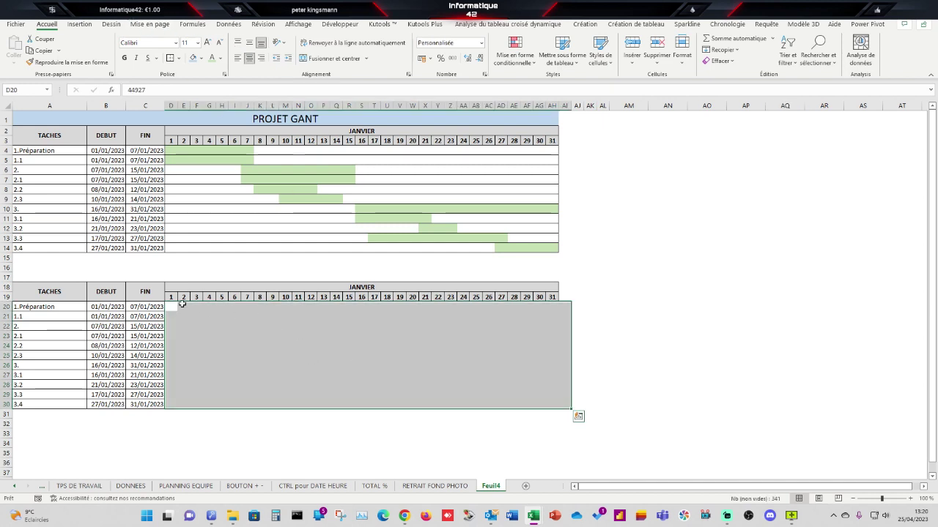
left_click_drag(169, 306, 554, 405)
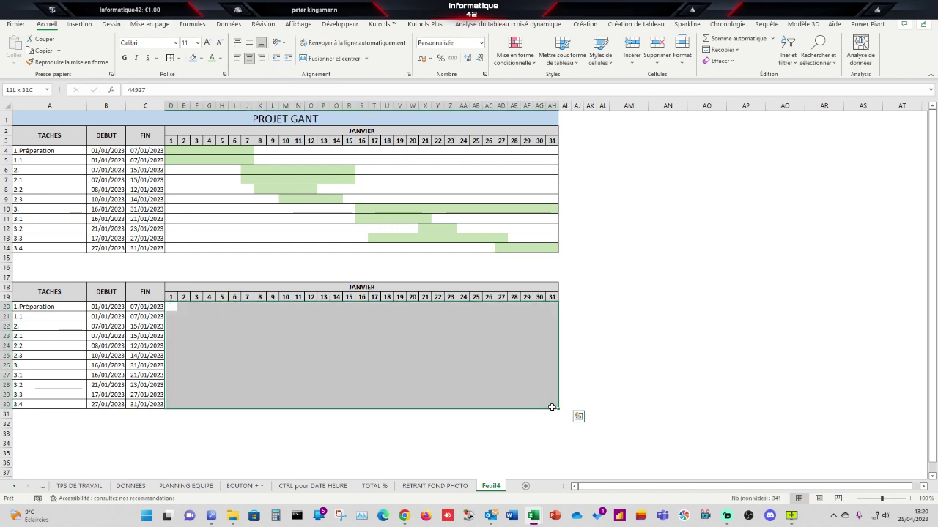
left_click(718, 345)
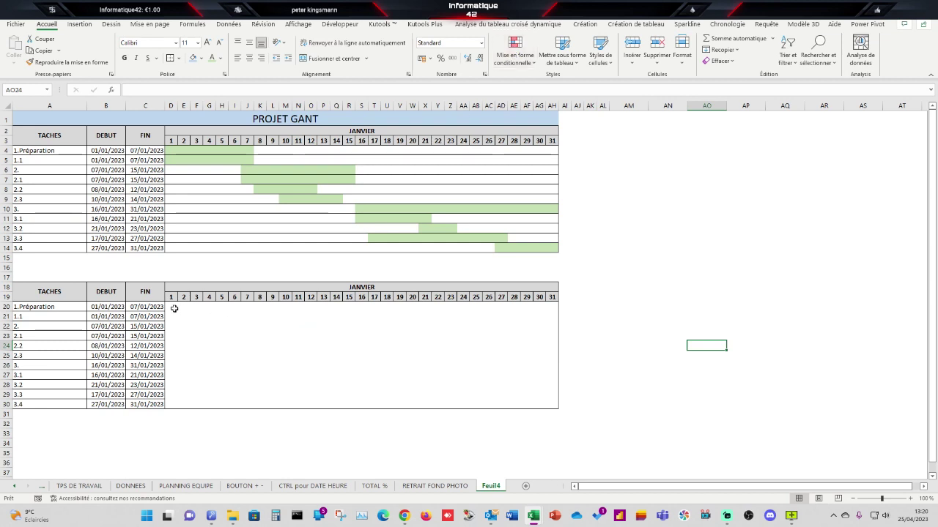
left_click_drag(169, 306, 551, 307)
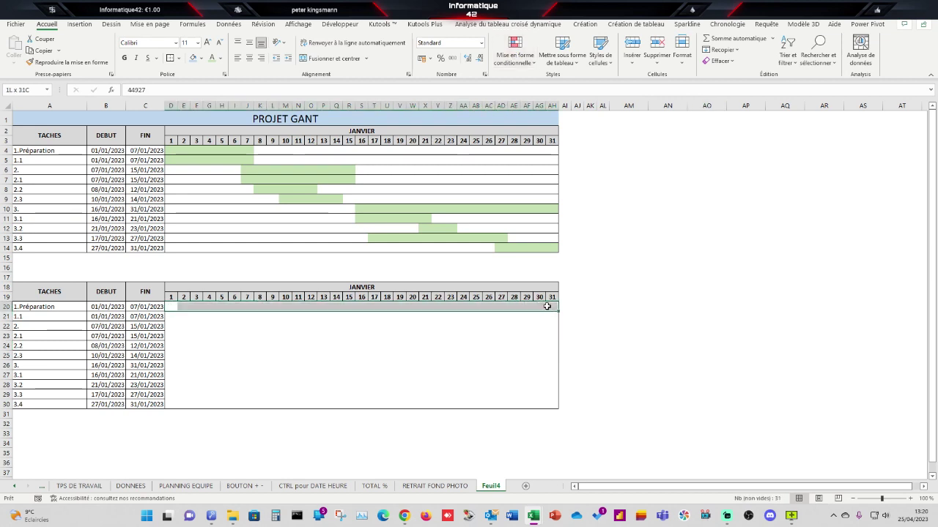
- Create a new conditional formatting rule for row 20: cell value between =$B20 and =$C20
left_click(519, 60)
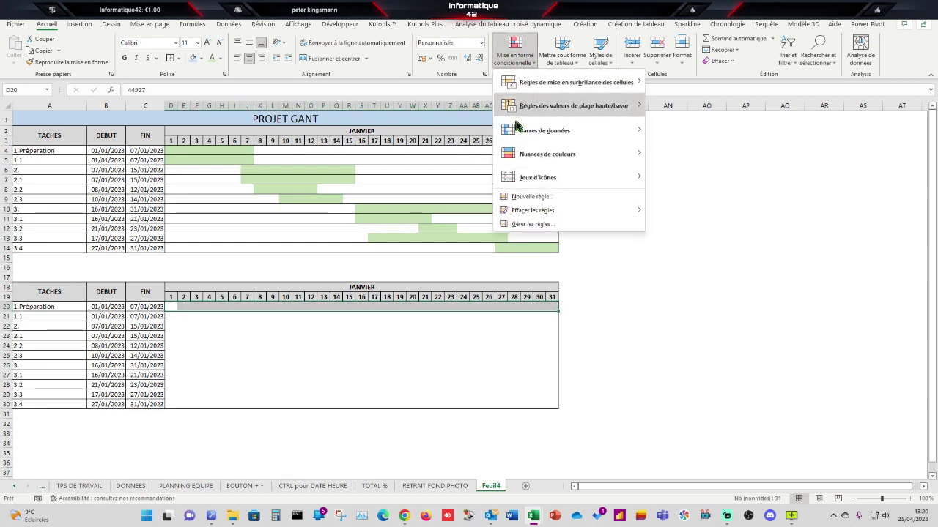
left_click(529, 198)
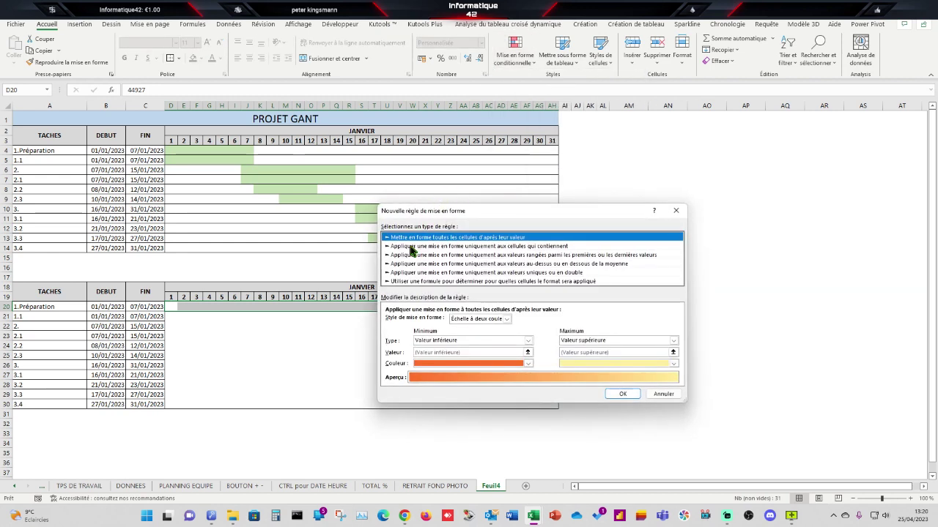
left_click(393, 246)
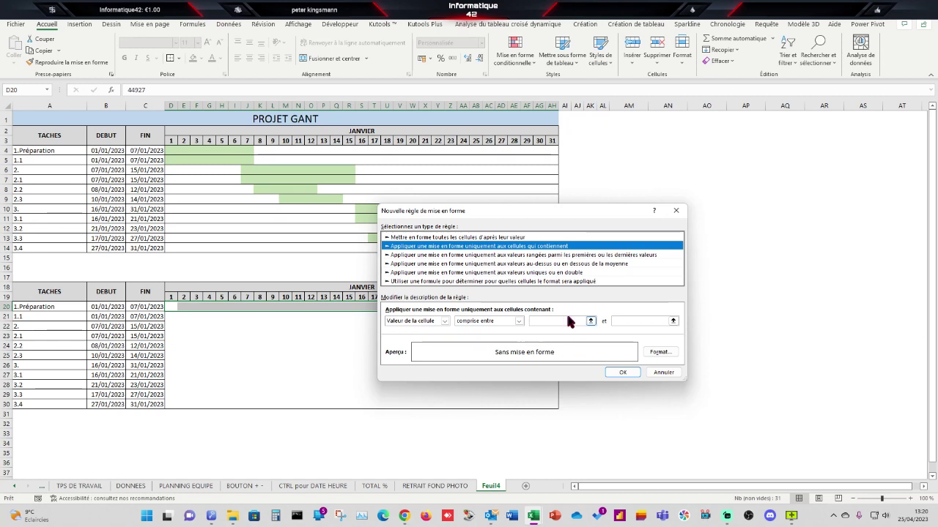
left_click(546, 323)
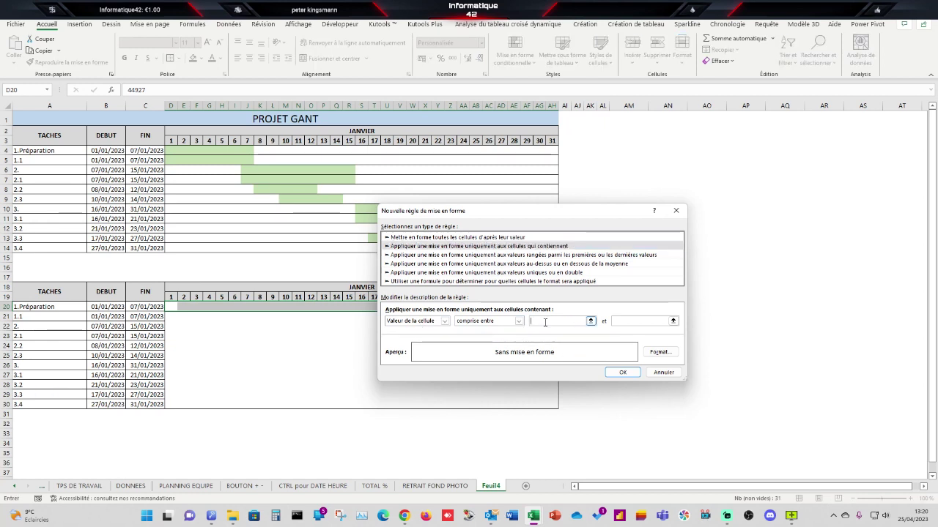
left_click(103, 306)
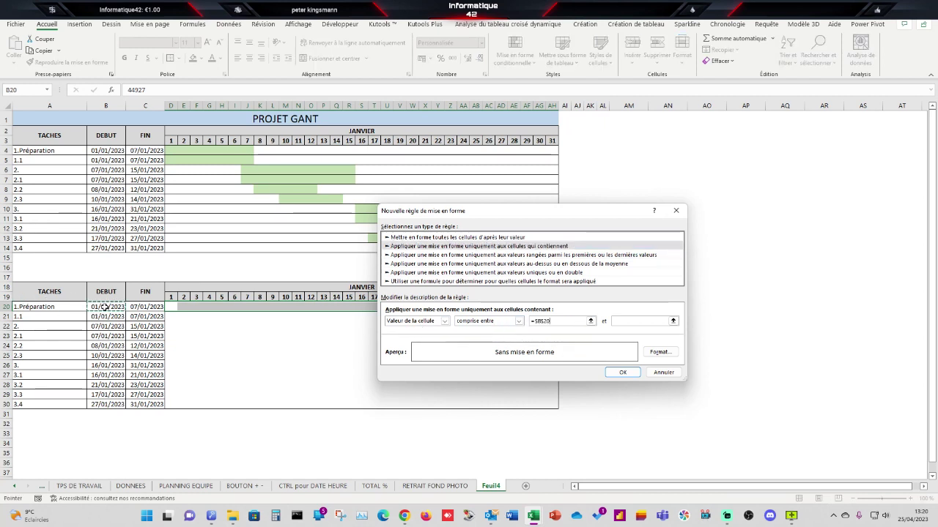
left_click(559, 320)
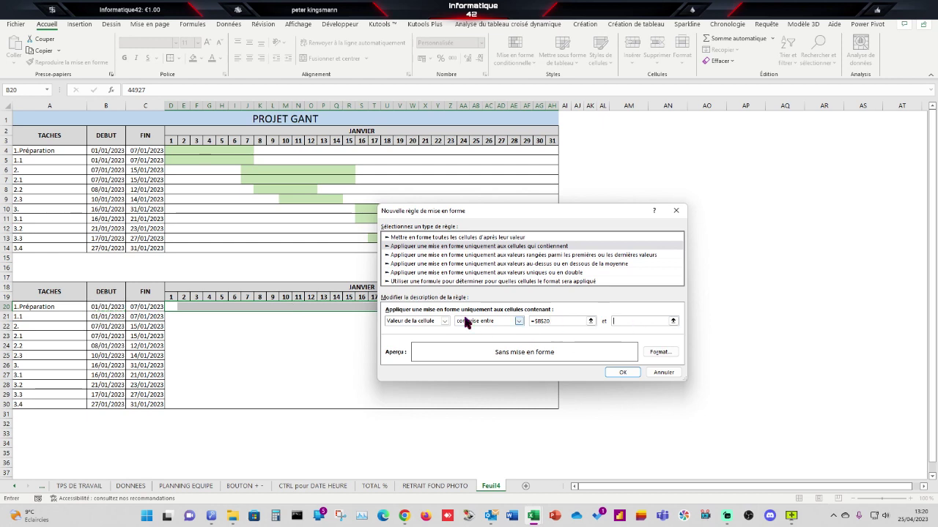
left_click(146, 307)
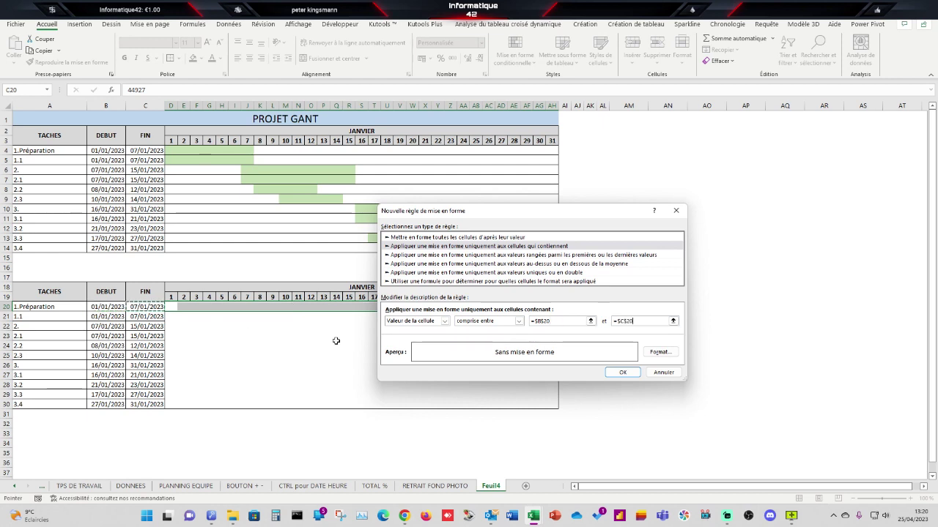
left_click(546, 323)
key("BackSpace")
left_click(628, 321)
key("BackSpace")
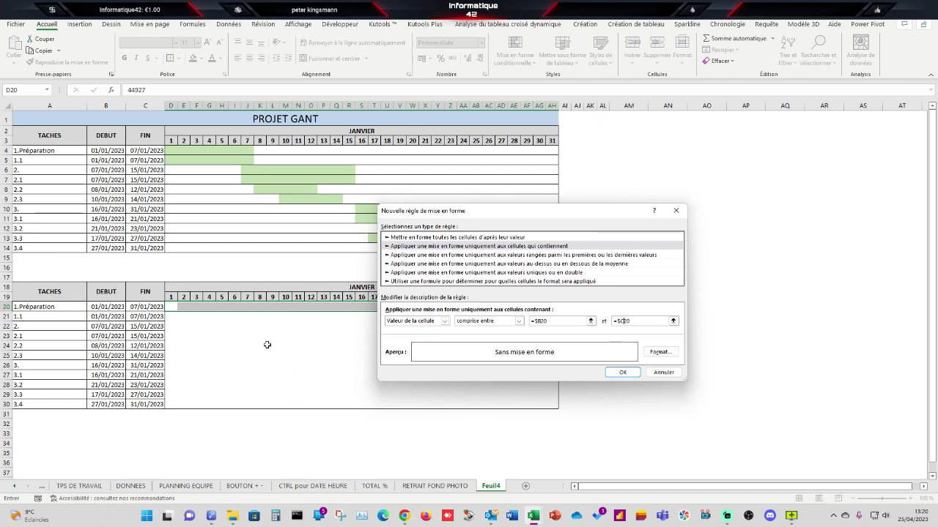
- Set the rule's fill to blue and apply it, showing row 20's bar over days 1–7
left_click(658, 355)
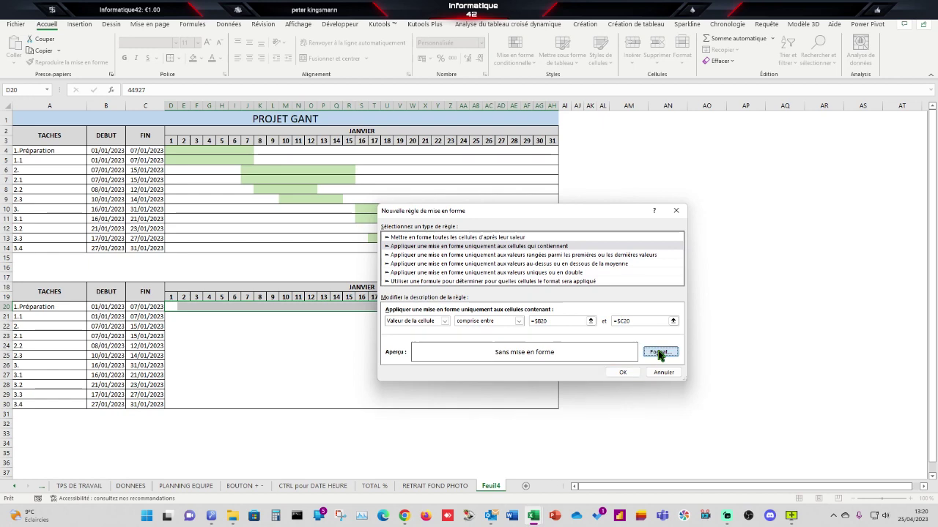
left_click(482, 220)
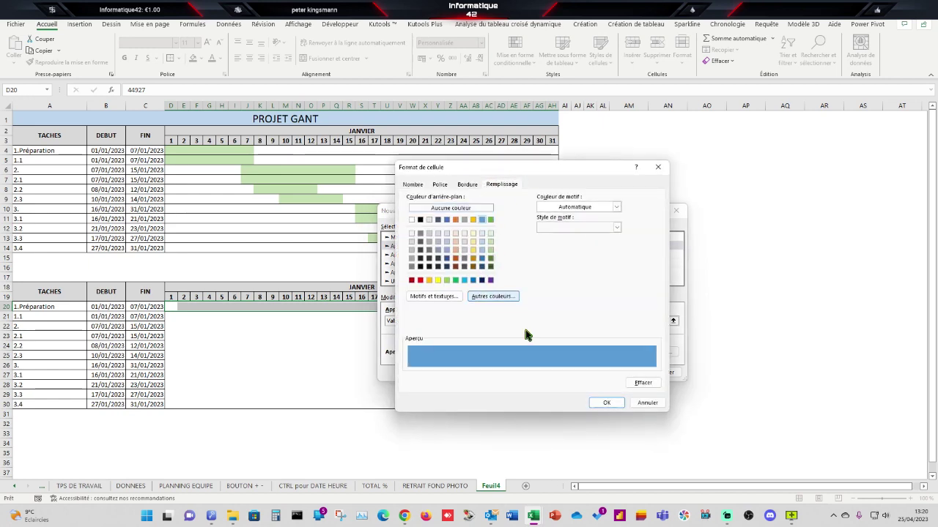
left_click(608, 402)
left_click(624, 374)
left_click(233, 336)
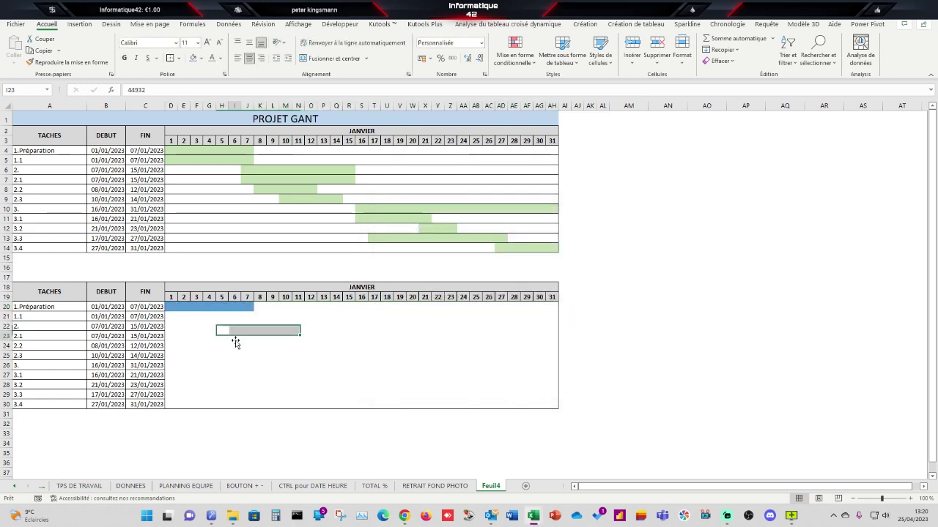
- Copy row 20's blue-bar formatting down to row 30 so every task row shows its bar
mouse_move(170, 306)
left_mouse_down()
mouse_move(557, 313)
mouse_move(557, 406)
left_mouse_up()
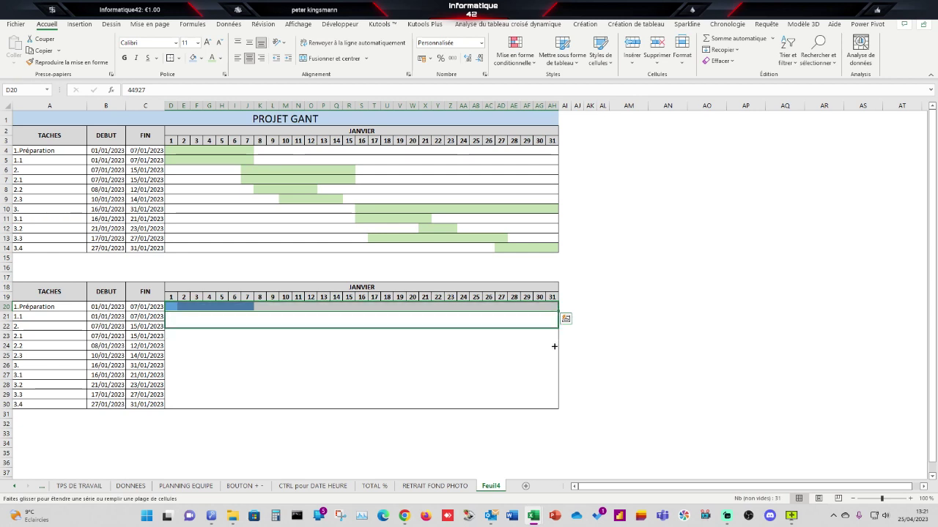
left_click(728, 358)
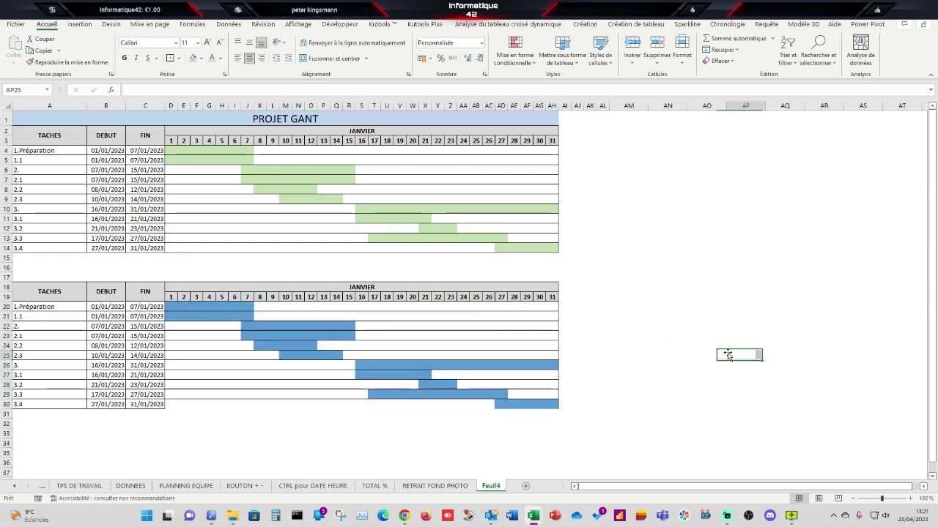
left_click_drag(178, 407, 557, 308)
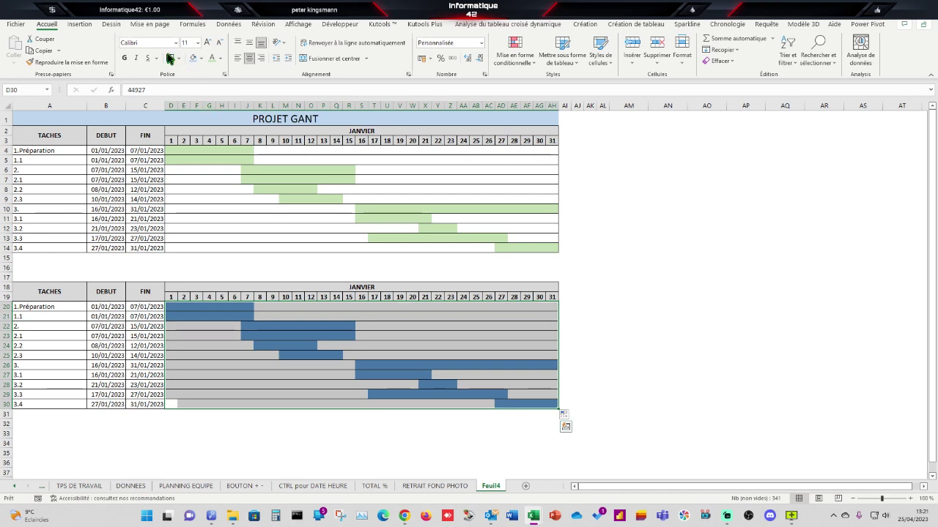
left_click(628, 267)
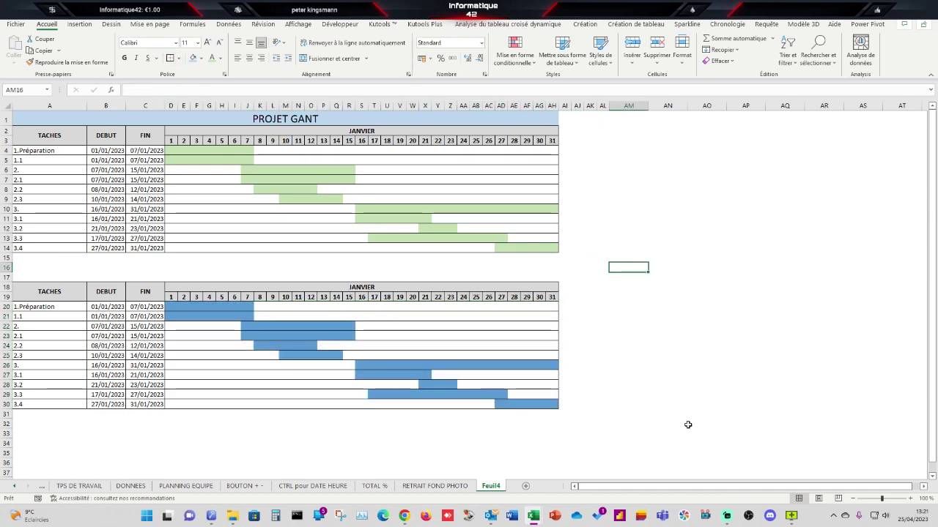
left_click(141, 306)
- Edit C21 to 03/01/2023, shrinking task 1.1's bar to days 1–3
left_click(138, 315)
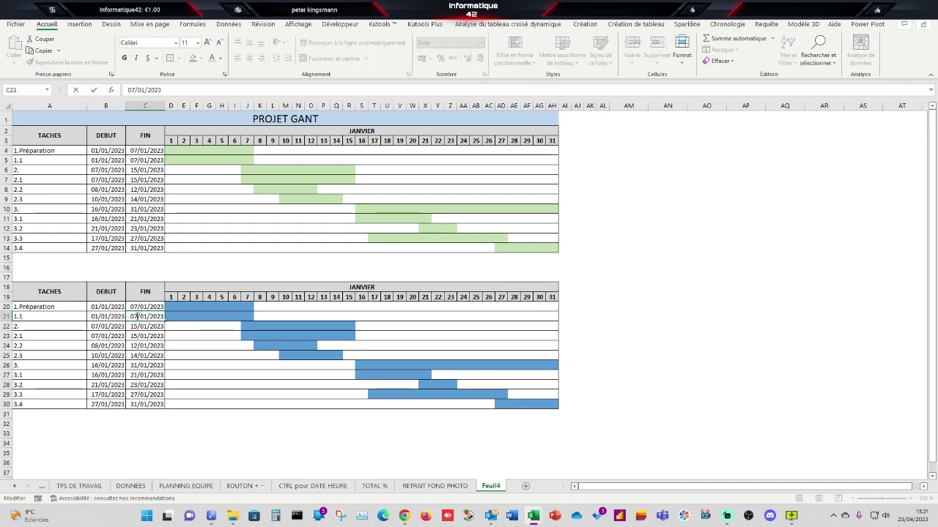
double_click(134, 315)
type("03")
key("Return")
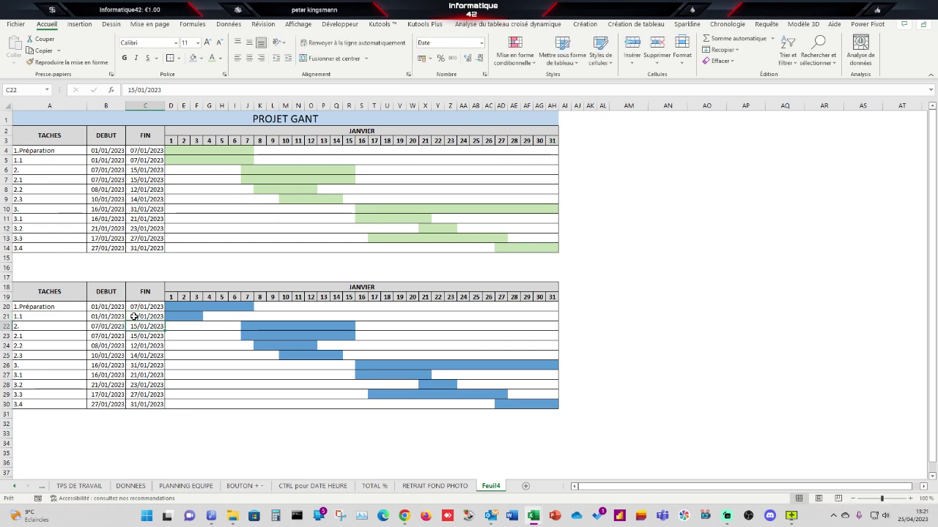